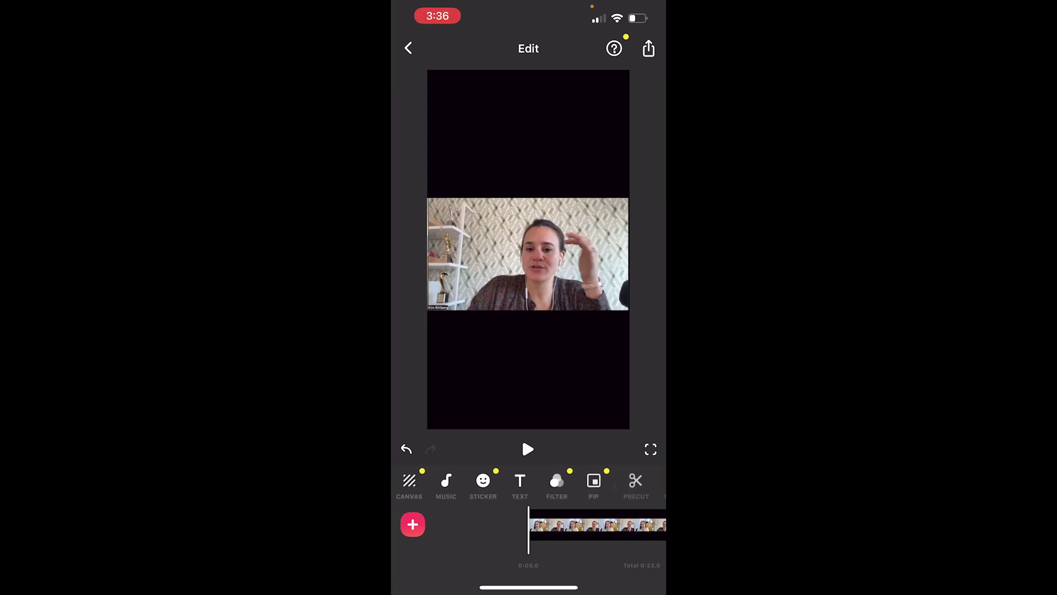
Set the canvas to 9:16 and trim the clip's crop box upward
left_click(409, 483)
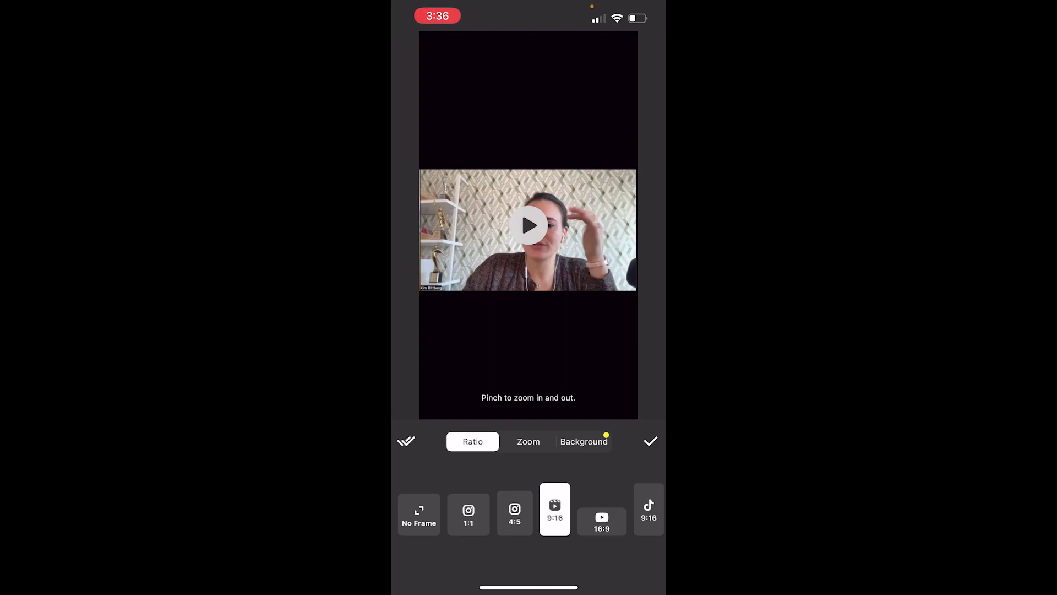
left_click(651, 441)
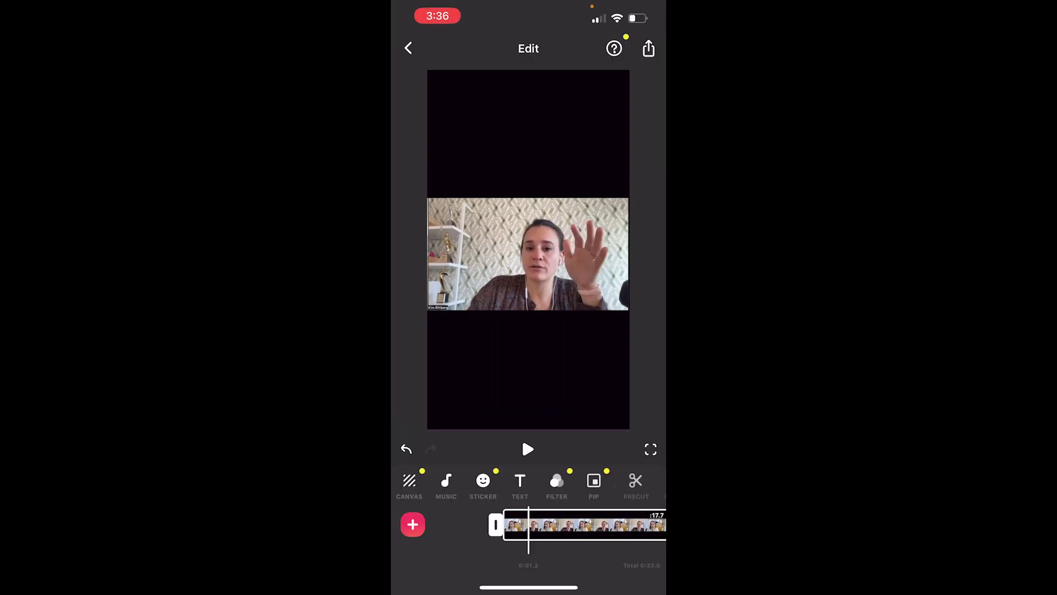
left_click(651, 448)
left_click_drag(529, 304, 529, 273)
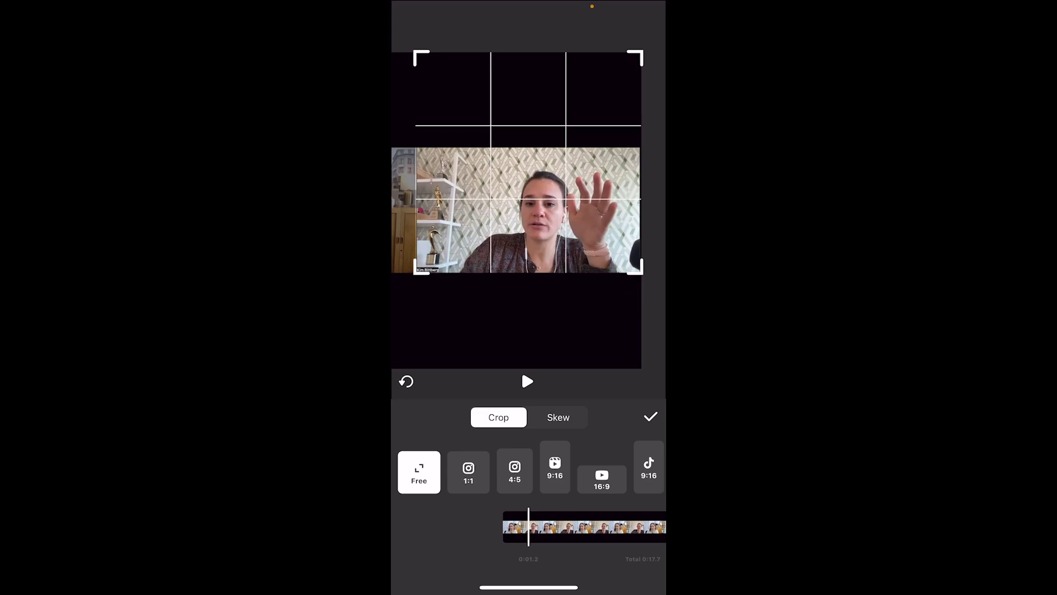
Apply the crop, then zoom the clip in to fill more of the 9:16 frame
left_click(651, 416)
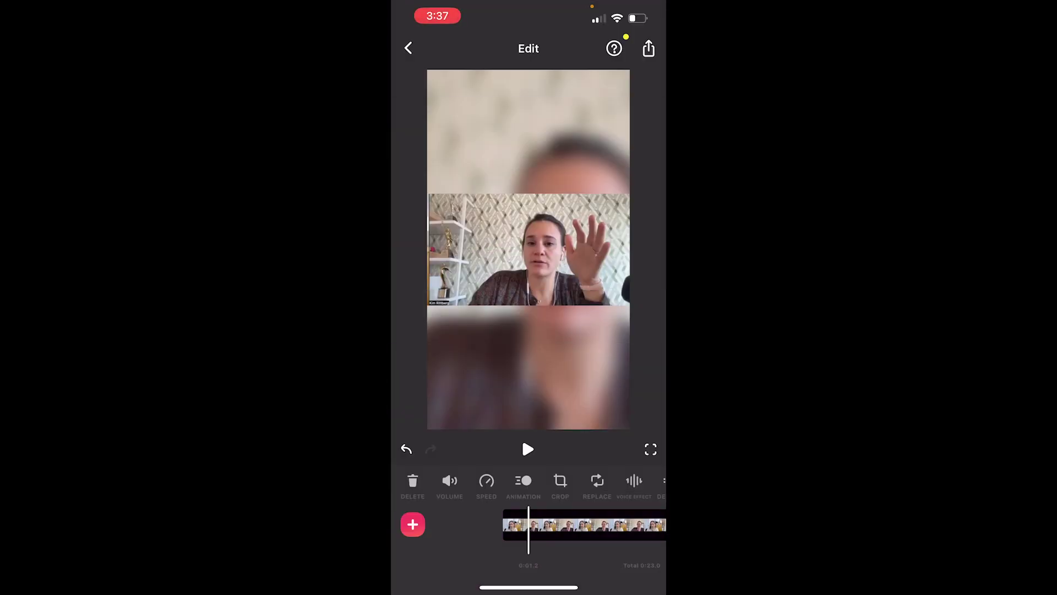
scroll(529, 480, "left", 5)
left_click(409, 481)
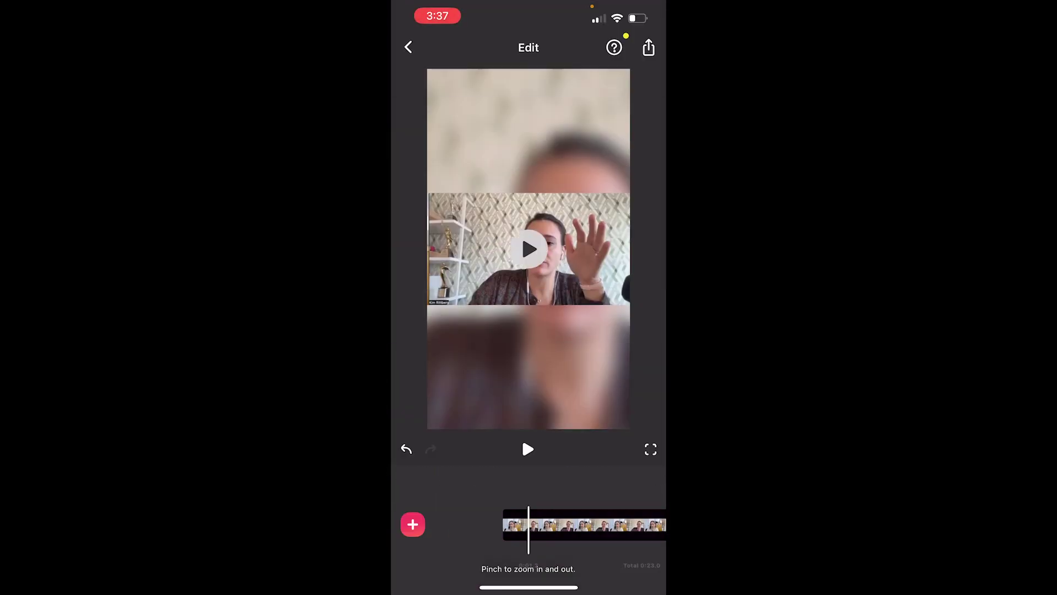
scroll(529, 226, "up", 4)
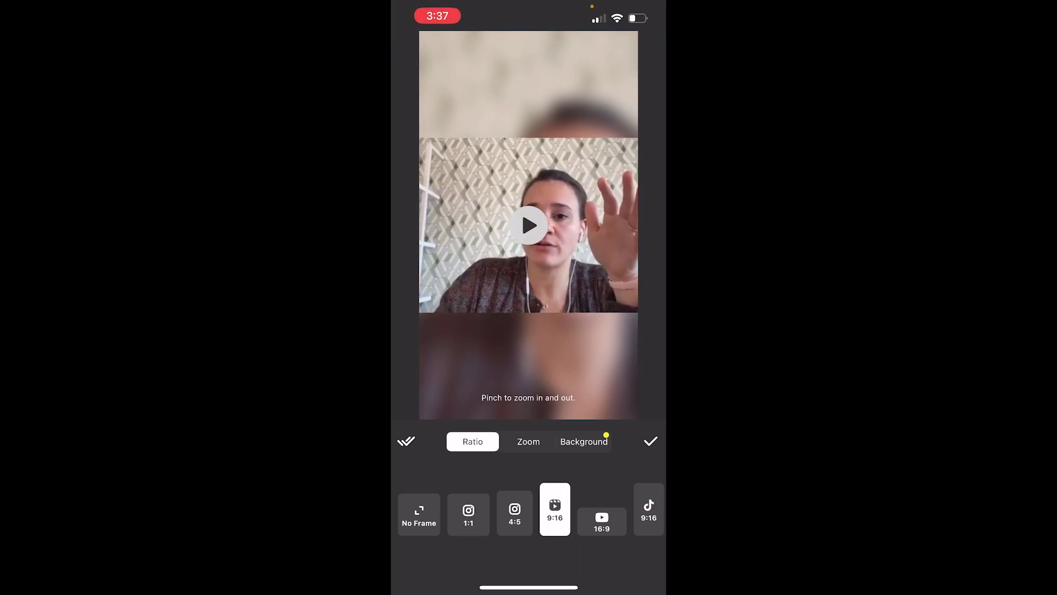
scroll(529, 226, "up", 2)
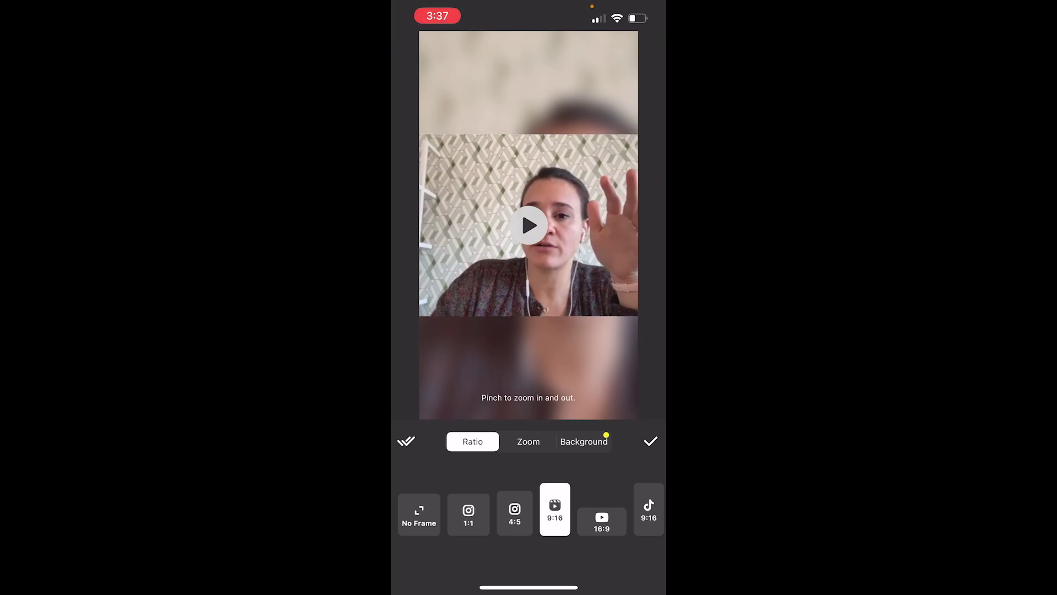
left_click(651, 441)
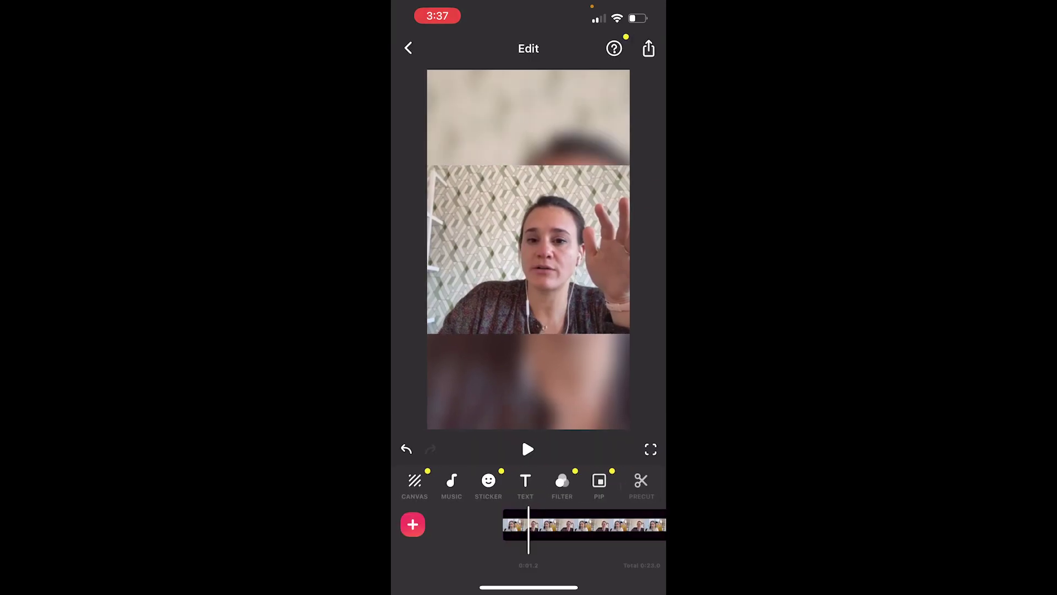
Make the canvas background a custom purple image with the heaviest blur
left_click(414, 481)
left_click(583, 388)
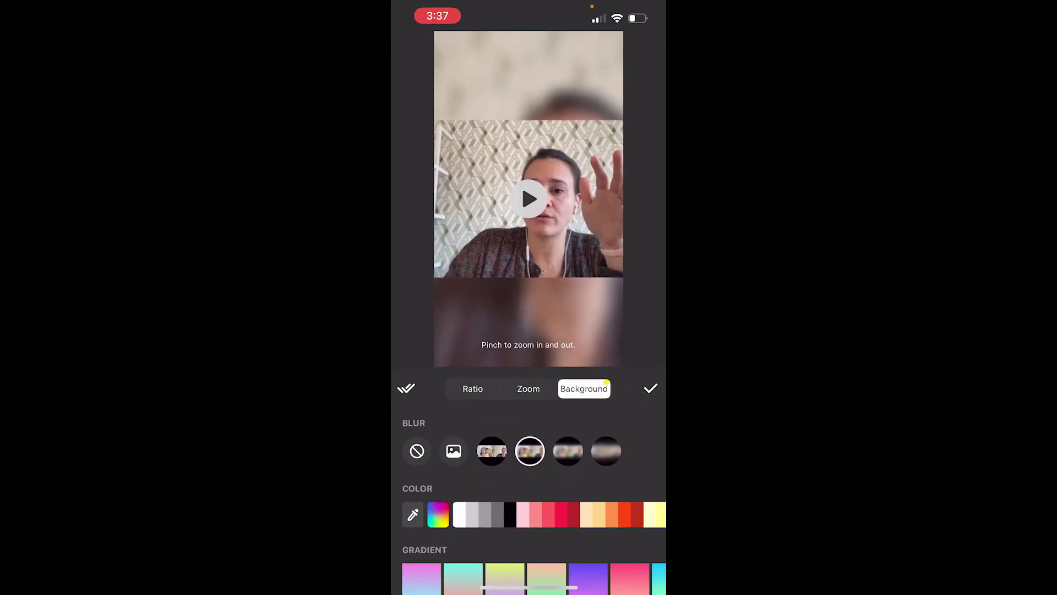
left_click(491, 451)
left_click(606, 451)
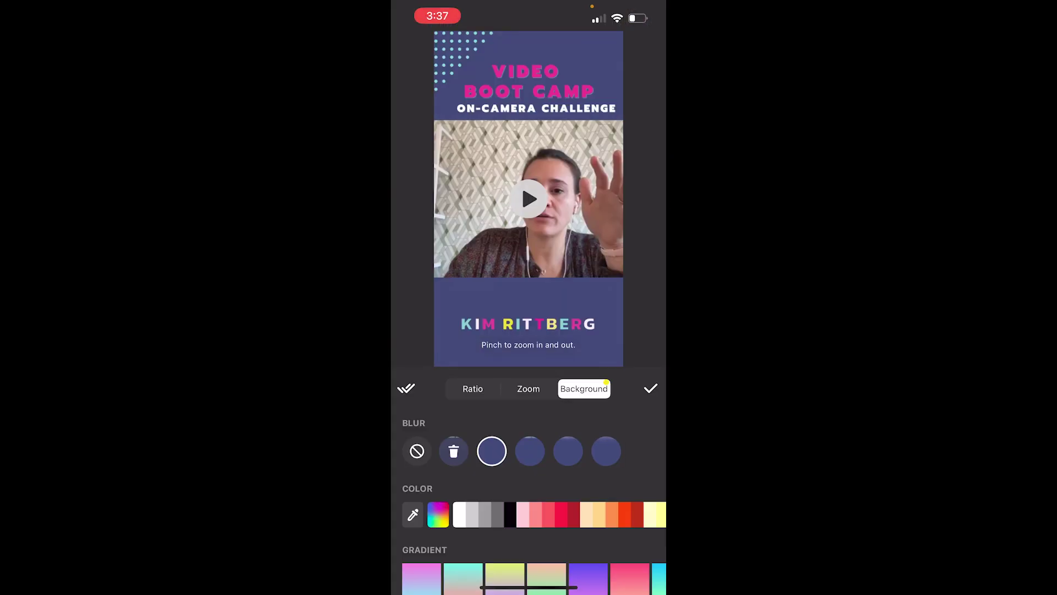
left_click(606, 449)
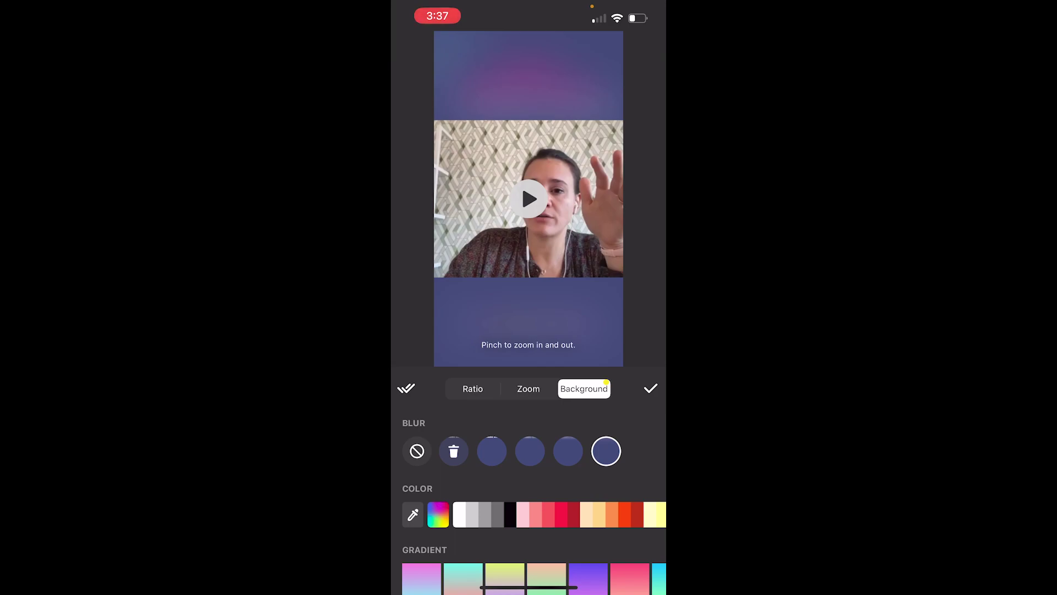
left_click(650, 389)
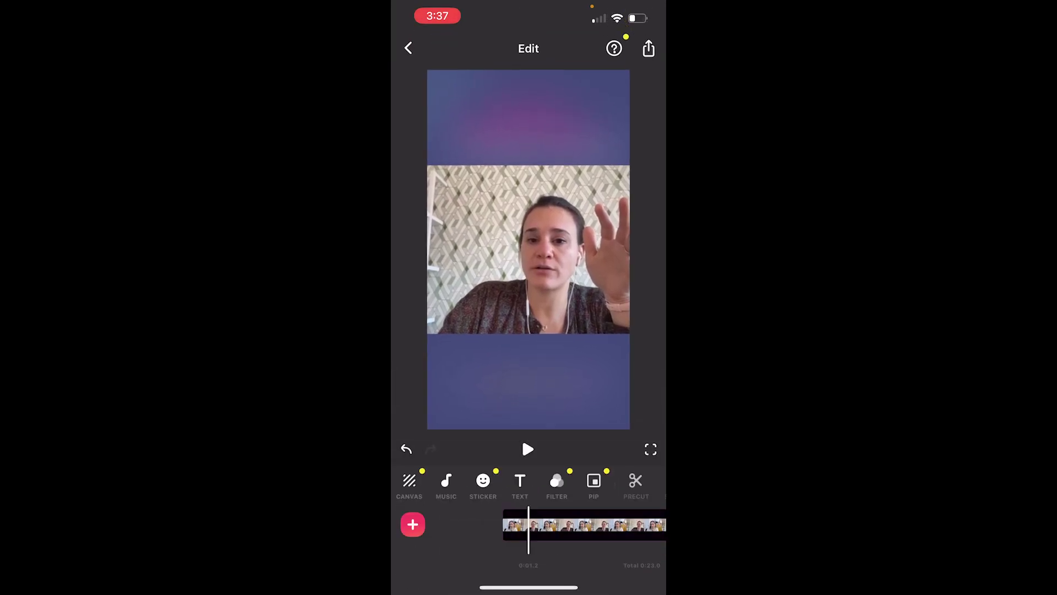
type("Words")
Enter the three-line caption 'Words Words Go in here', fixing a typo
key("Return")
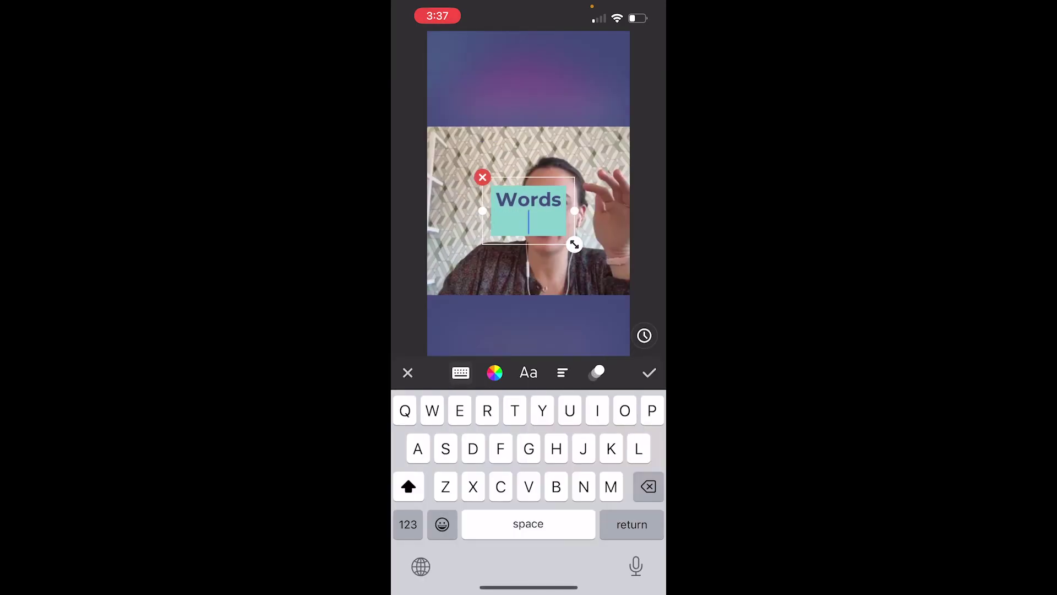
type("Worf")
key("BackSpace")
type("ds")
key("Return")
type("Go in")
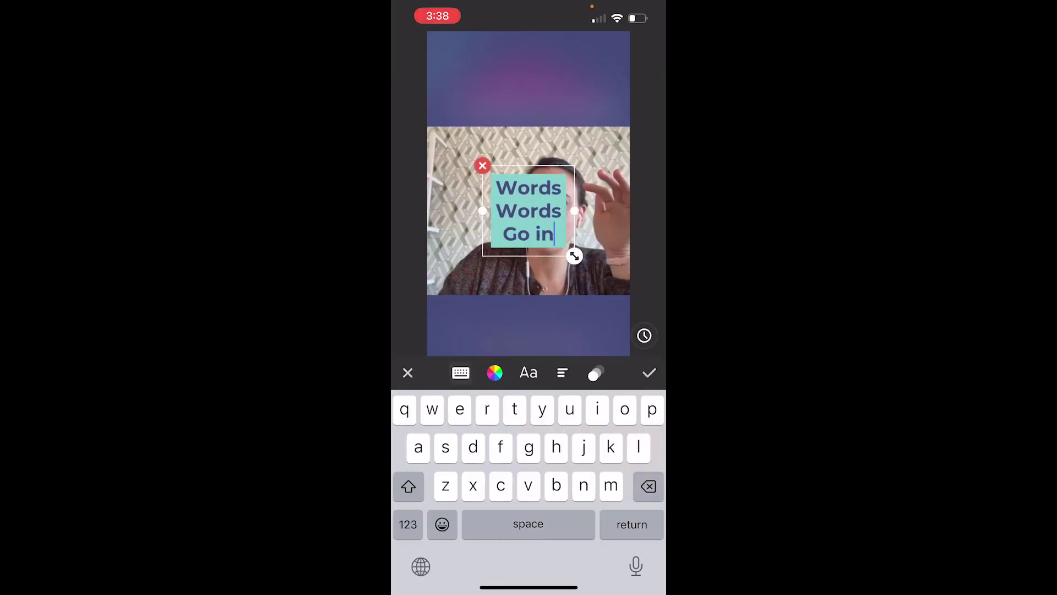
type(" here")
left_click(649, 373)
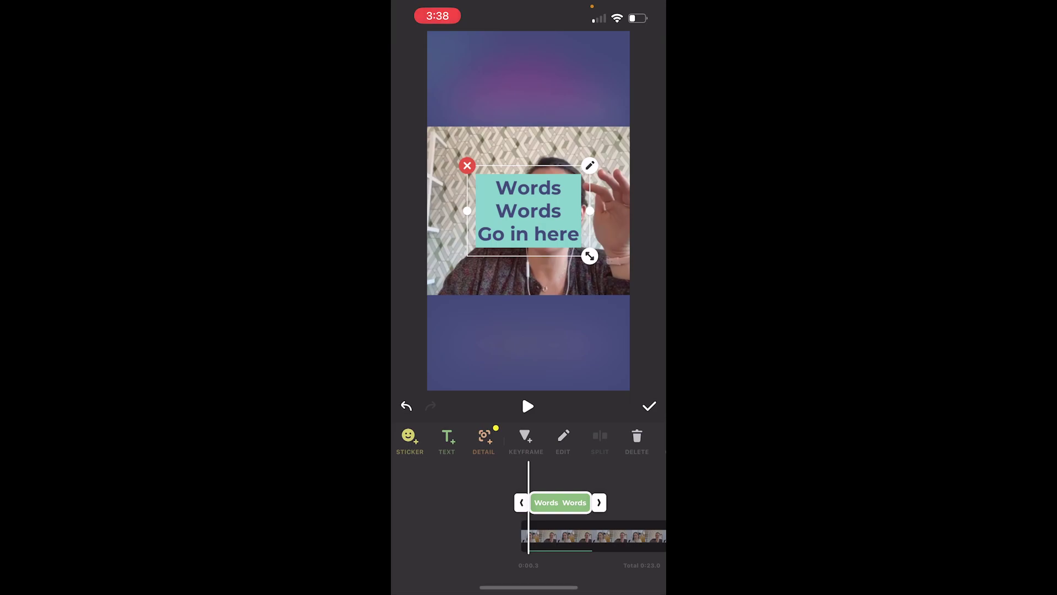
Shrink the caption box, move it below the clip, and preview playback
left_click_drag(601, 264, 571, 244)
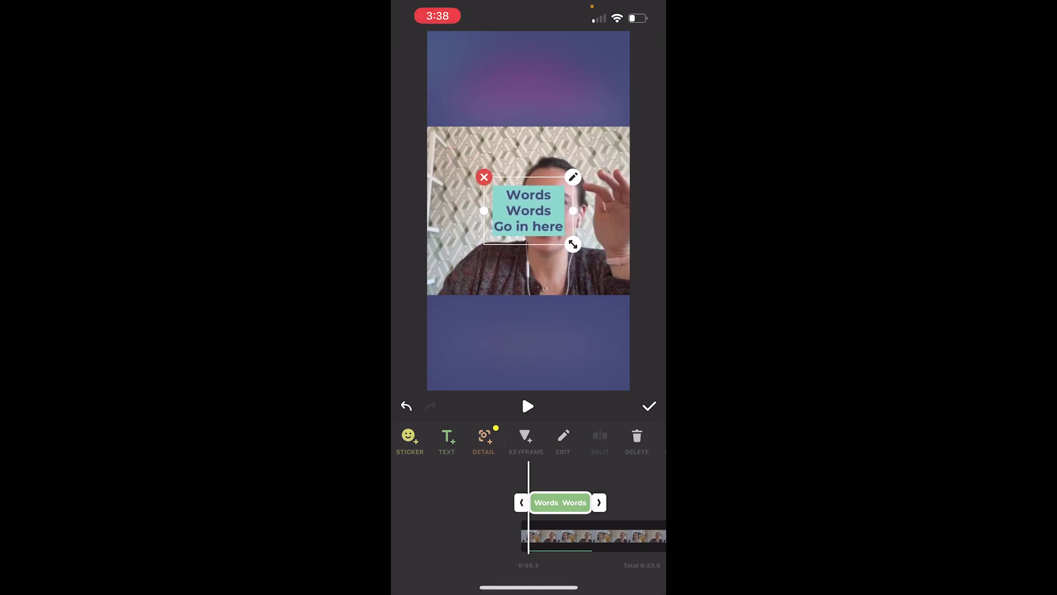
left_click_drag(529, 211, 529, 316)
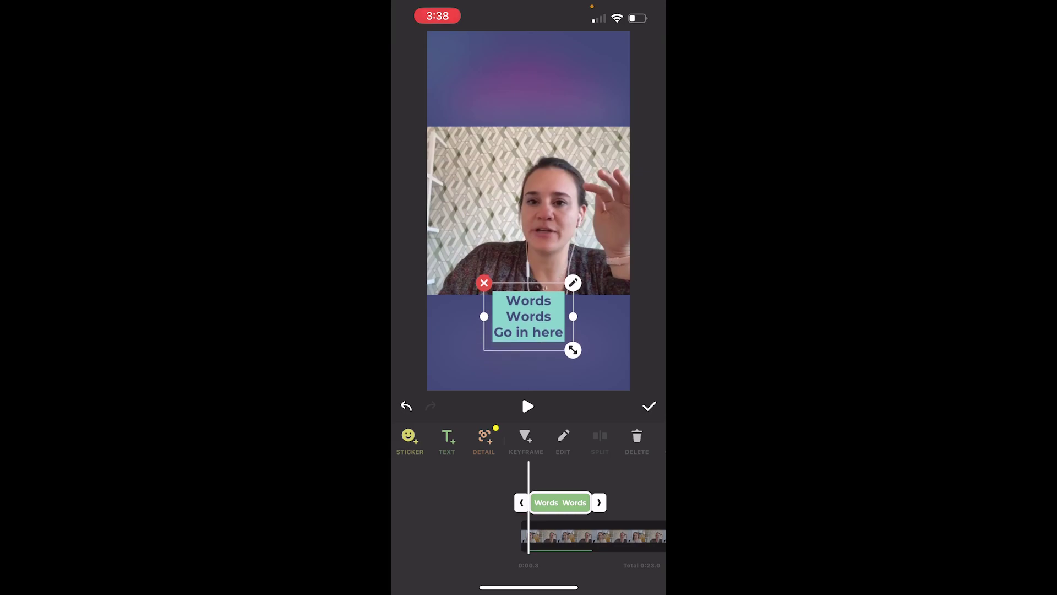
left_click(527, 405)
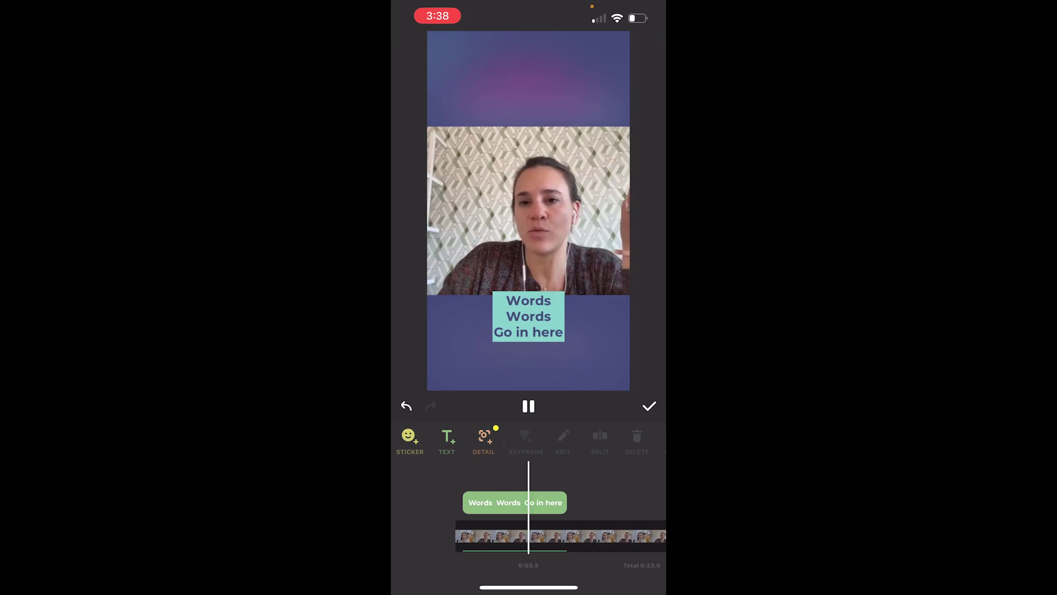
left_click(649, 405)
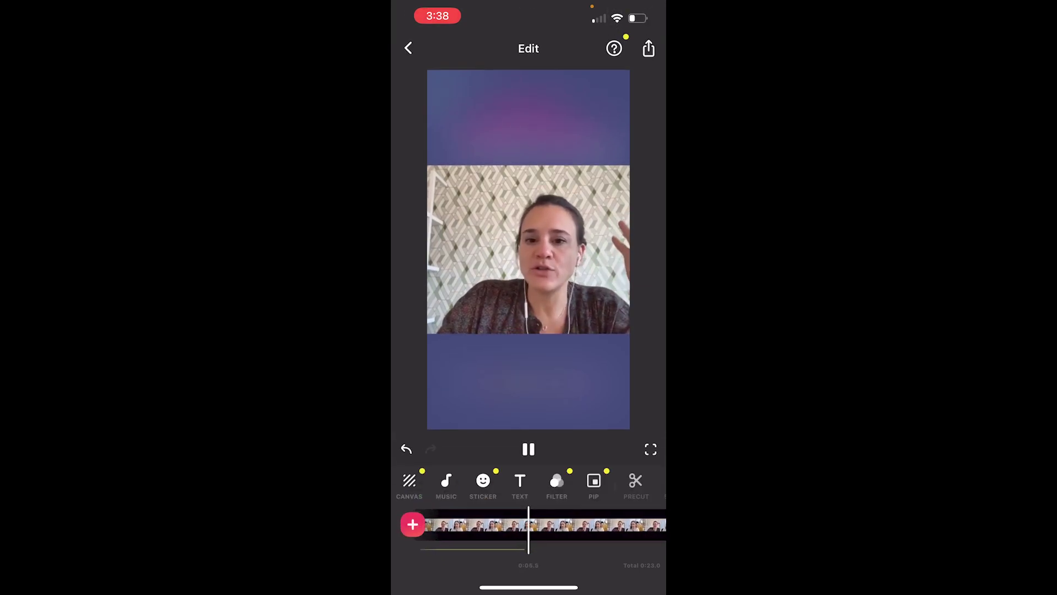
Pause, scrub back to the caption, and select it for editing
left_click(527, 448)
left_click_drag(495, 526, 546, 525)
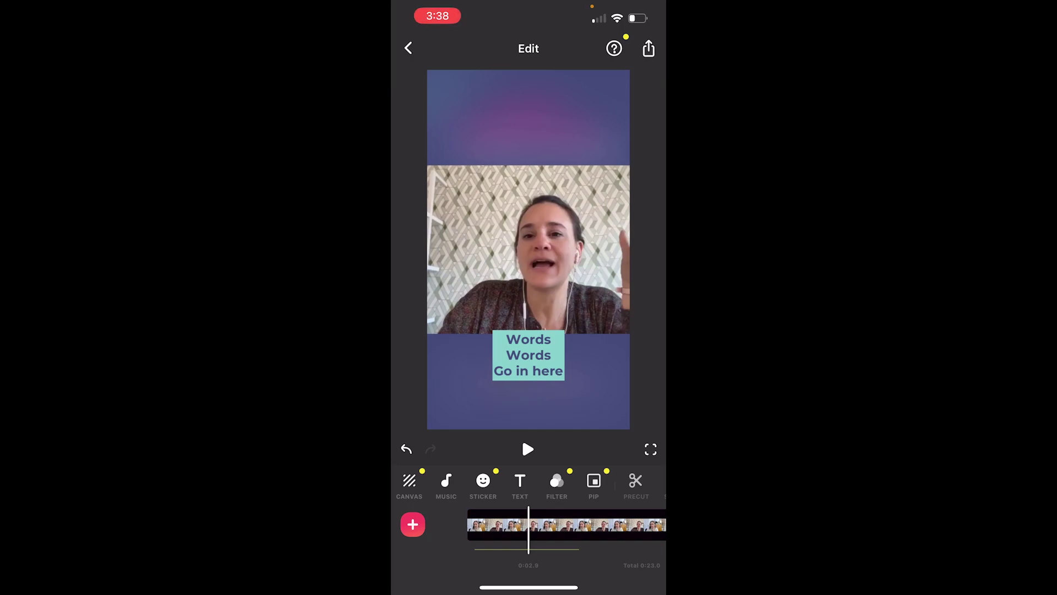
left_click(519, 481)
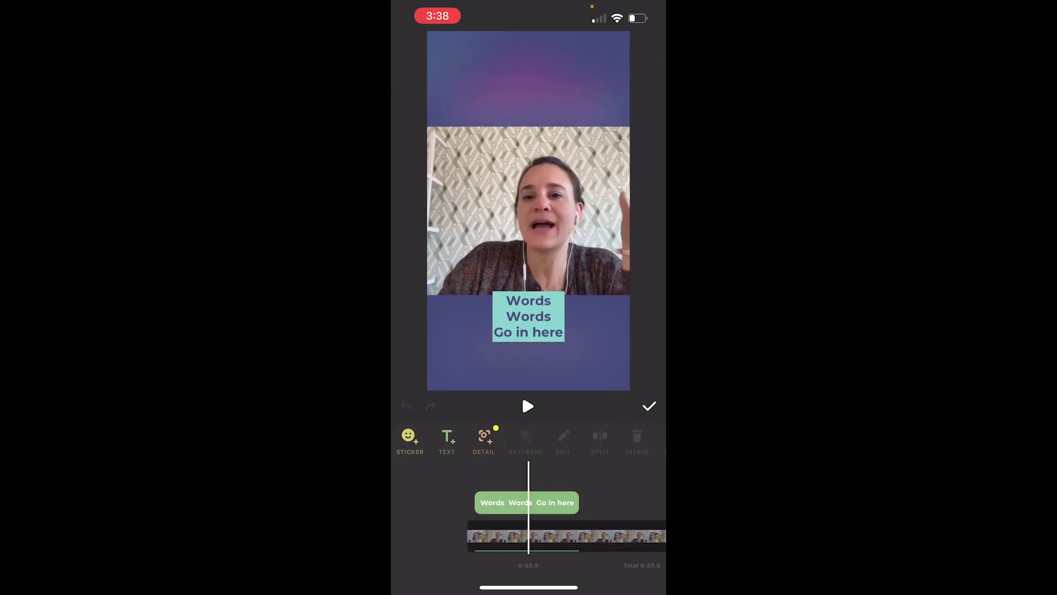
left_click(529, 316)
Discard the stray empty text box, close caption editing, and open Share
left_click(447, 440)
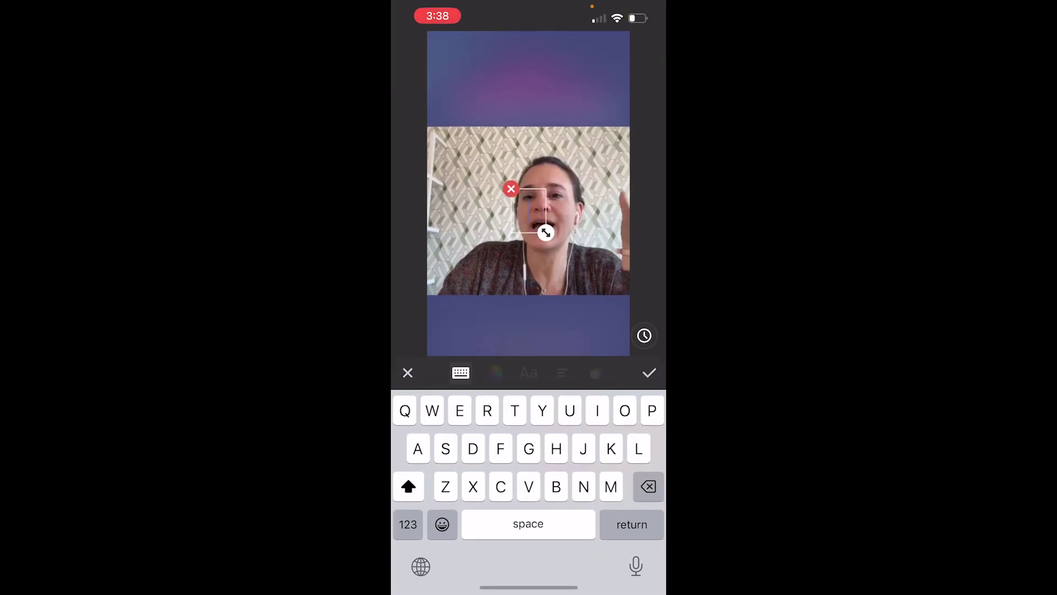
left_click(407, 373)
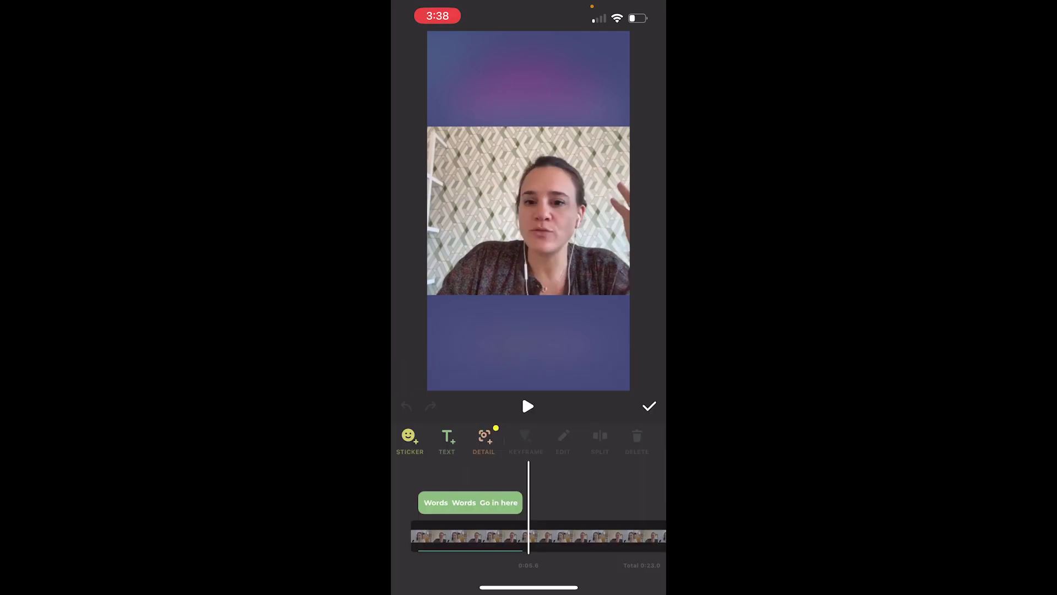
left_click(649, 405)
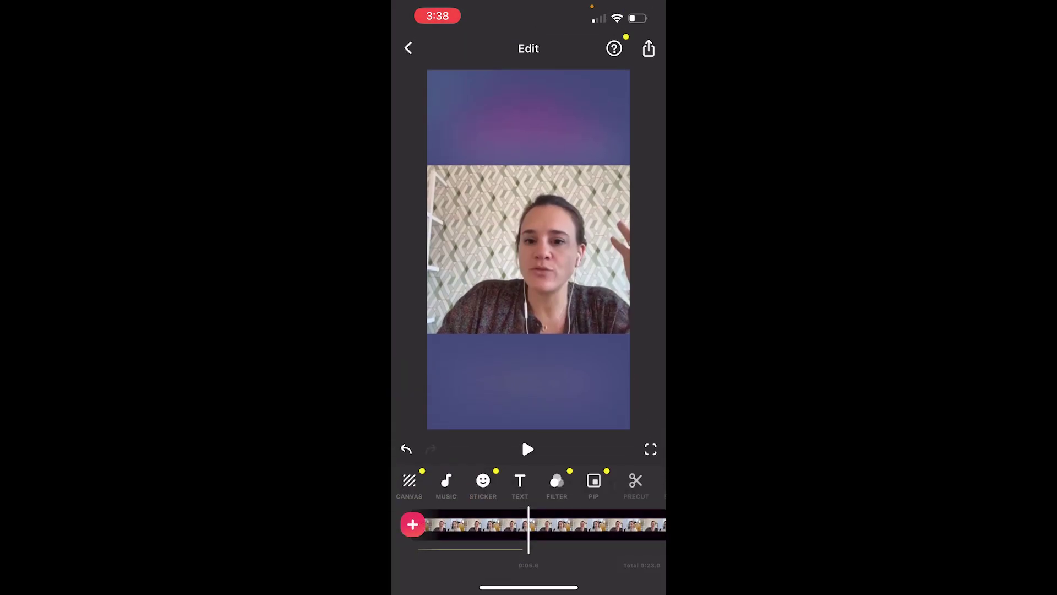
left_click(649, 48)
Save the finished captioned vertical video from the Share options
left_click(545, 97)
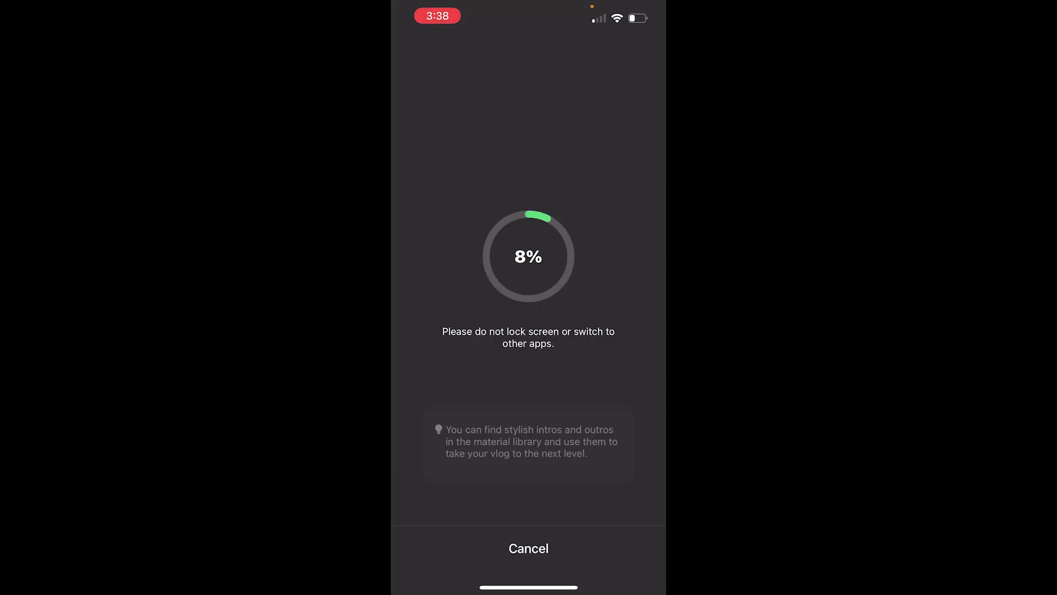